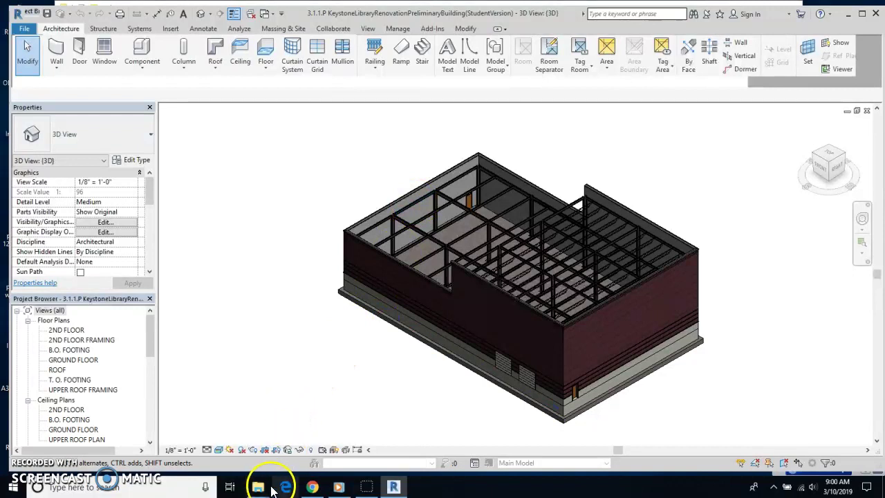
- Bring the Keystone Library Video folder forward, then return to the Revit model
{"action": "mouse_move", "coordinate": [270, 486]}
{"action": "mouse_move", "coordinate": [212, 448]}
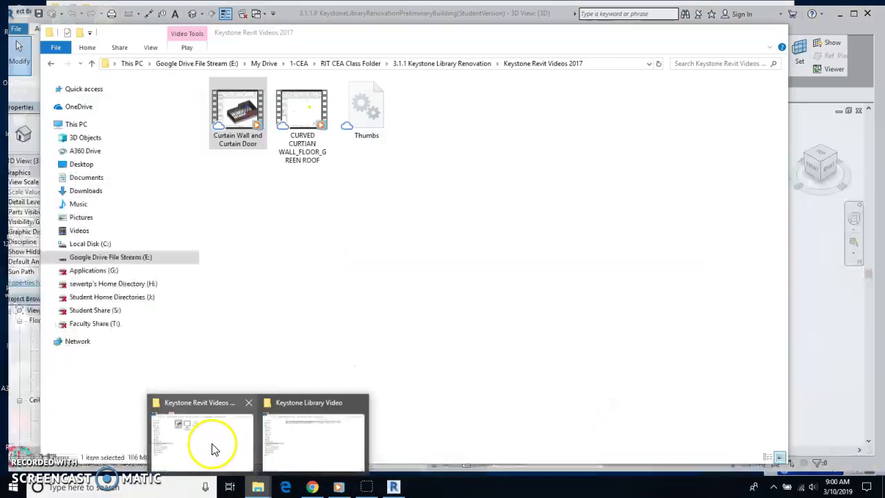
{"action": "left_click", "coordinate": [269, 440]}
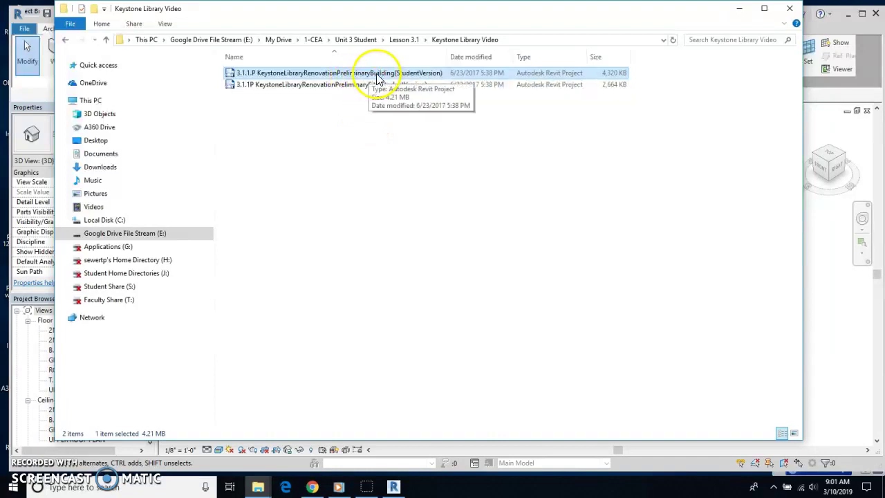
{"action": "left_click", "coordinate": [838, 288]}
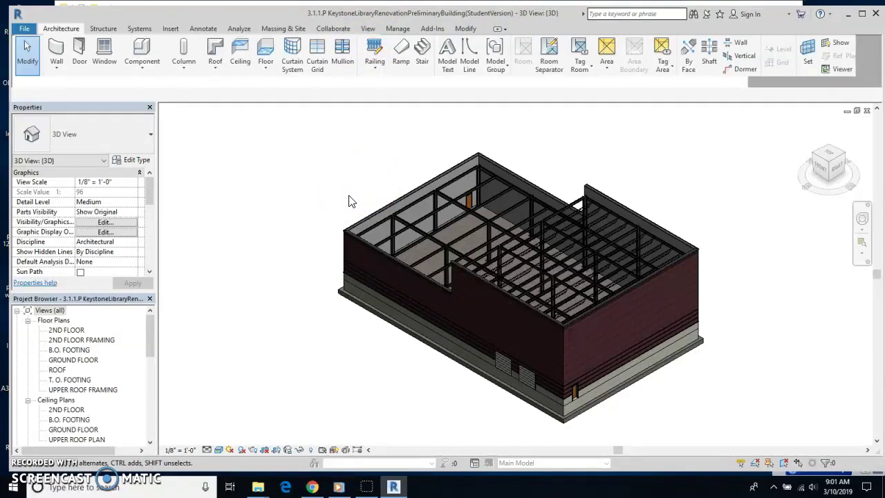
- Turn the 3D view to another ViewCube corner and scroll the Project Browser down
{"action": "left_click", "coordinate": [880, 136]}
{"action": "left_click", "coordinate": [823, 161]}
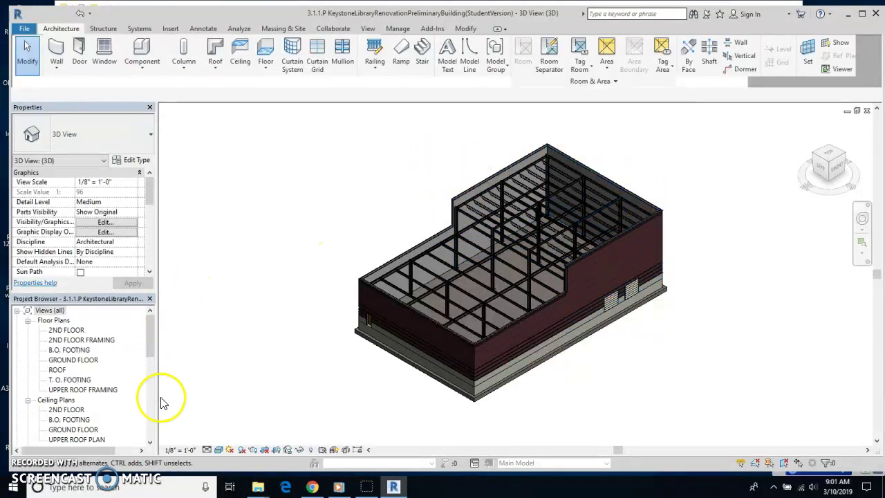
{"action": "left_click_drag", "start_coordinate": [154, 339], "coordinate": [154, 381]}
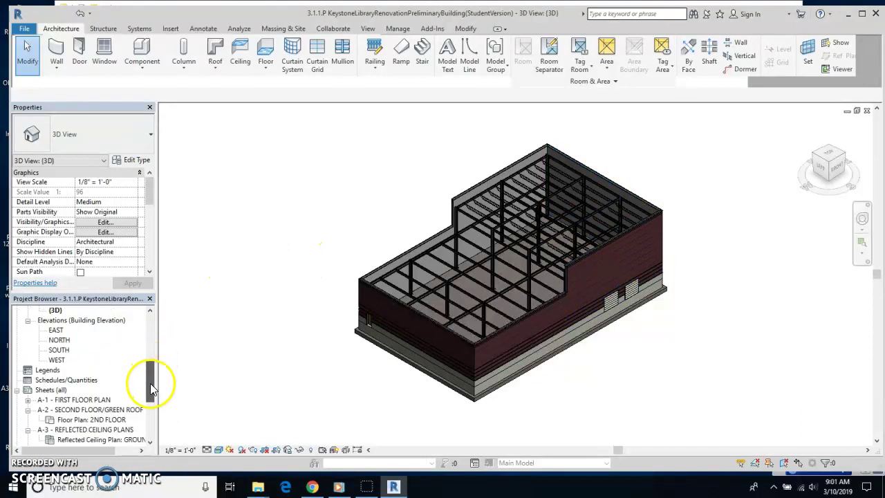
{"action": "double_click", "coordinate": [57, 350]}
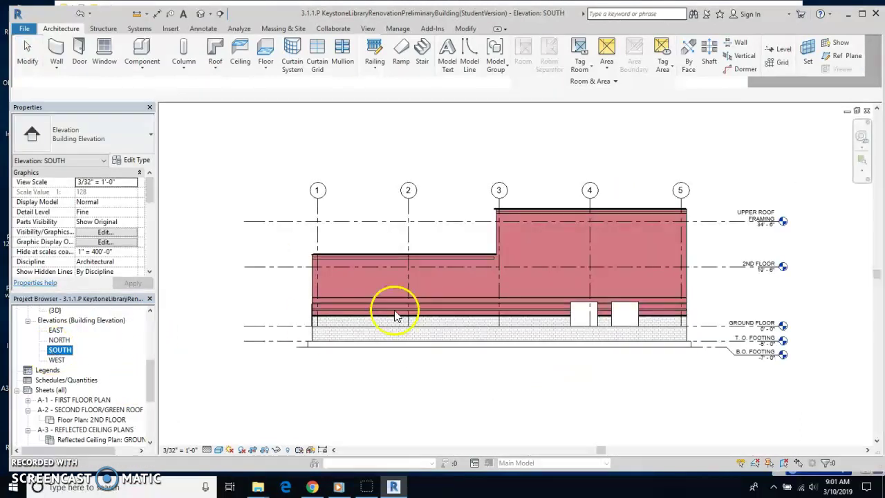
{"action": "scroll", "coordinate": [822, 280], "scroll_direction": "up", "scroll_amount": 1}
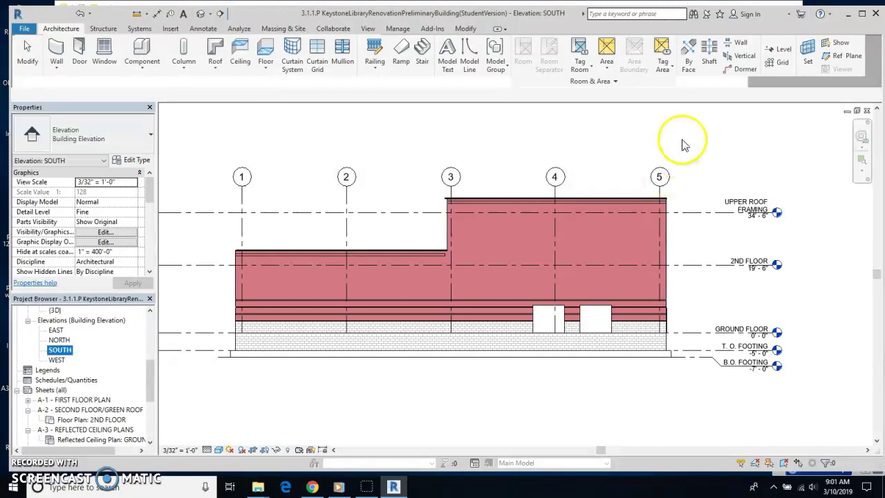
{"action": "left_click", "coordinate": [715, 184]}
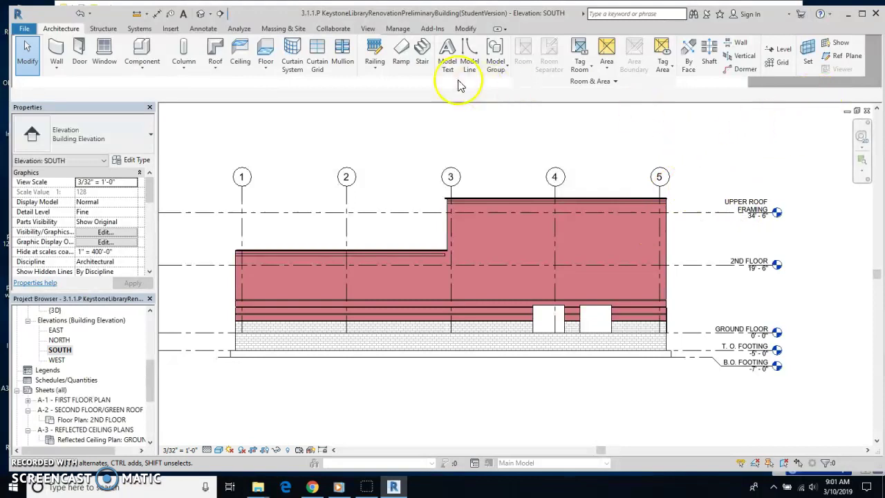
{"action": "left_click", "coordinate": [201, 16]}
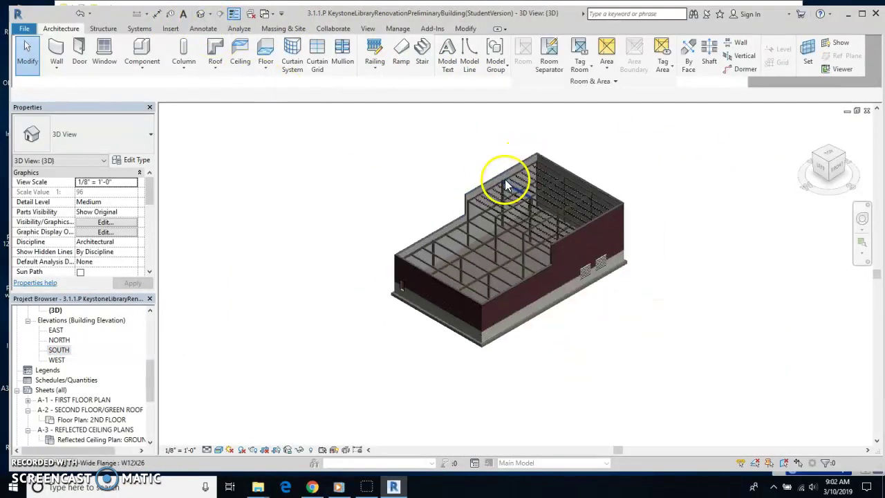
- Zoom in on the tall parapet wall and upper roof framing
{"action": "scroll", "coordinate": [513, 172], "scroll_direction": "up", "scroll_amount": 6}
{"action": "scroll", "coordinate": [513, 160], "scroll_direction": "up", "scroll_amount": 4}
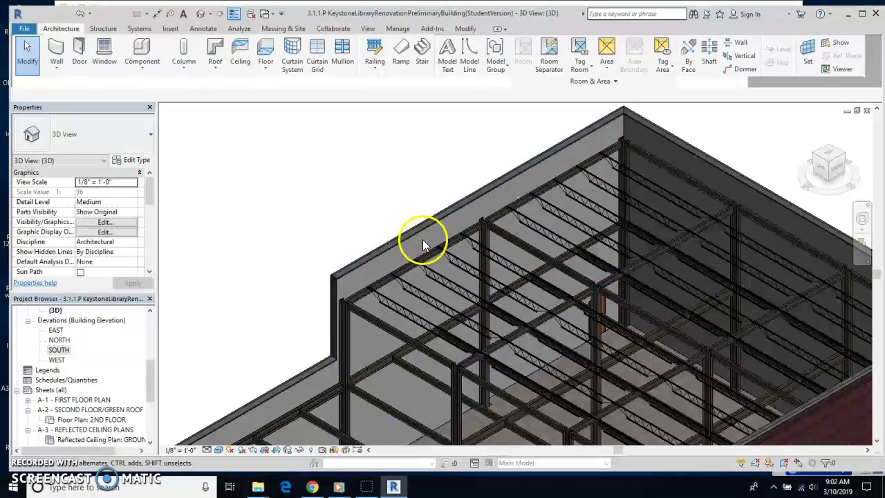
- Check the parapet wall's Top Constraint and 4' 0" top offset, then deselect and orbit the view
{"action": "left_click", "coordinate": [448, 214]}
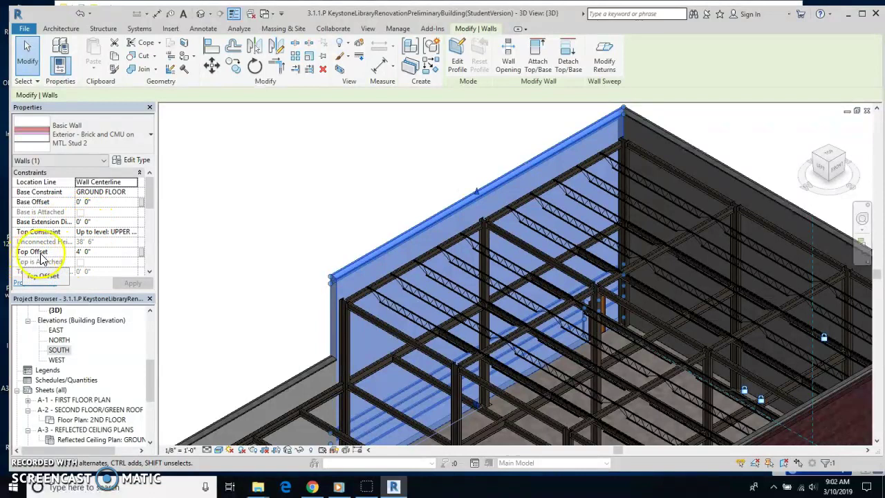
{"action": "left_click", "coordinate": [399, 267]}
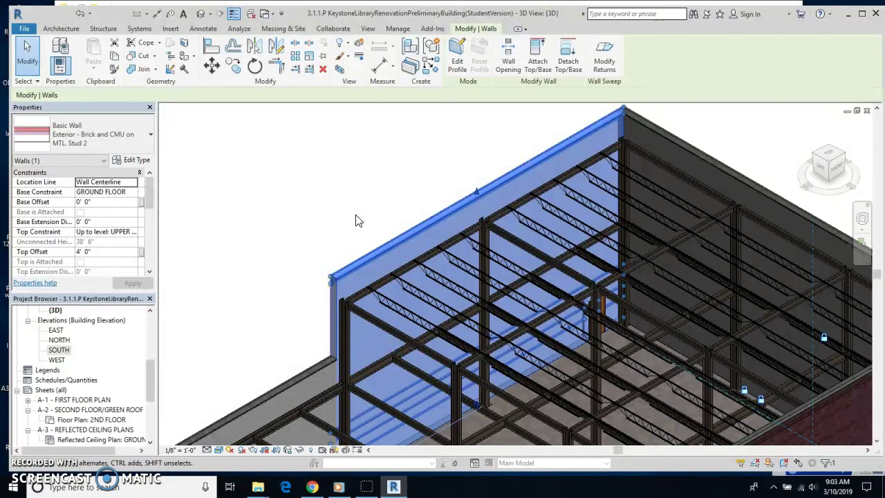
{"action": "left_click", "coordinate": [366, 228]}
{"action": "left_click", "coordinate": [375, 293]}
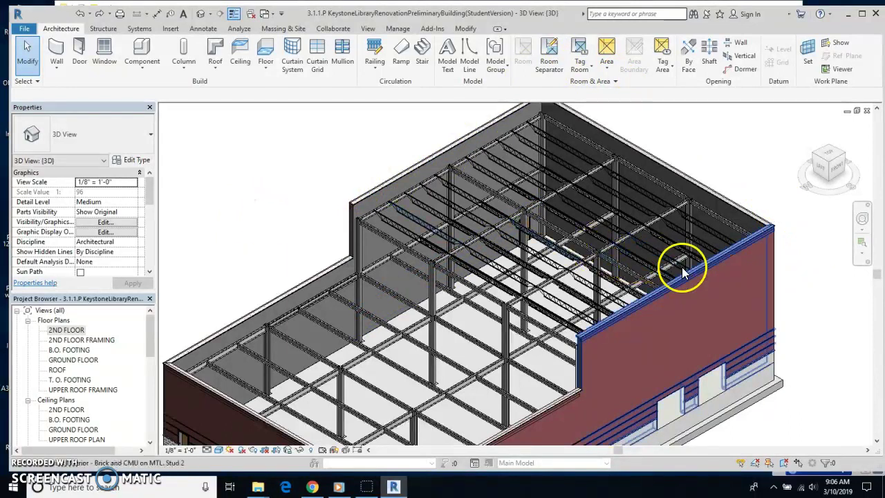
- Select the right, back, back-left, lower-left, front-left and front upper walls, and list wall types
{"action": "left_click", "coordinate": [708, 278]}
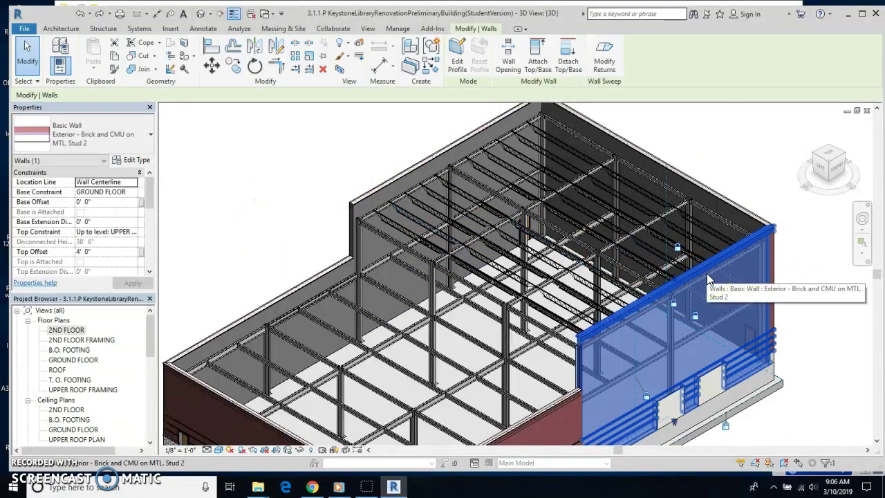
{"action": "left_click", "coordinate": [710, 209], "text": "ctrl"}
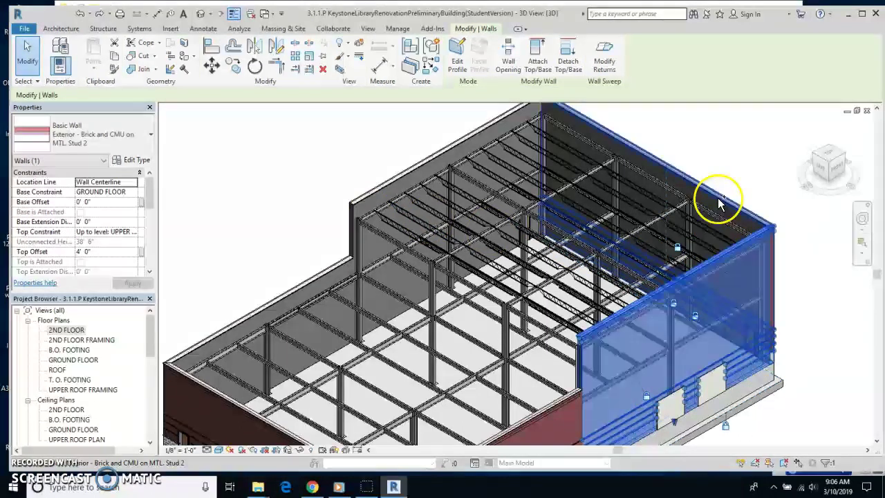
{"action": "left_click", "coordinate": [441, 153], "text": "ctrl"}
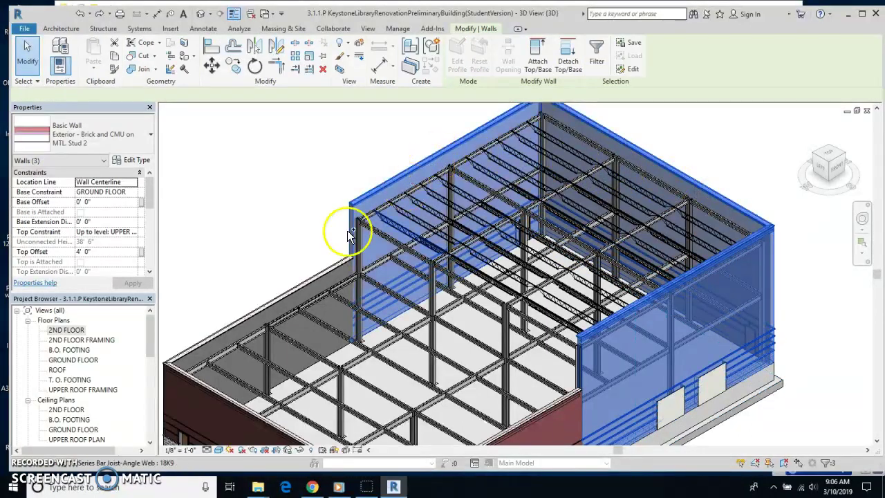
{"action": "left_click", "coordinate": [304, 294], "text": "ctrl"}
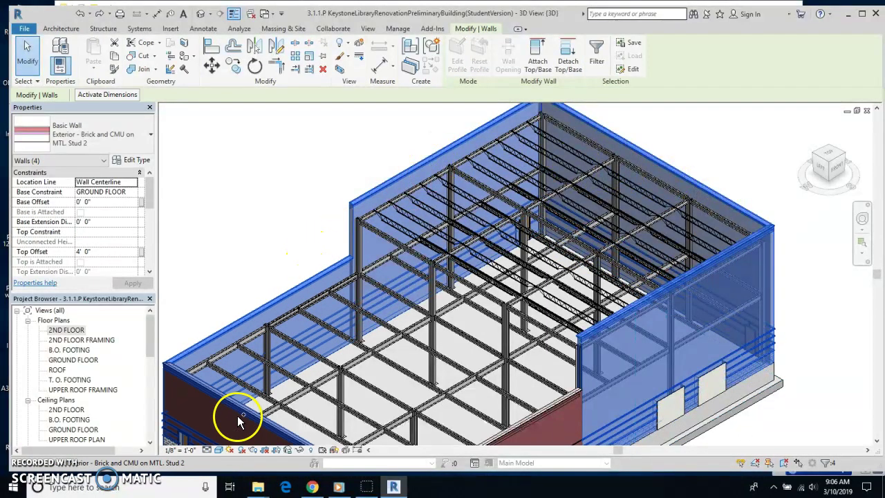
{"action": "left_click", "coordinate": [237, 415], "text": "ctrl"}
{"action": "left_click", "coordinate": [552, 411], "text": "ctrl"}
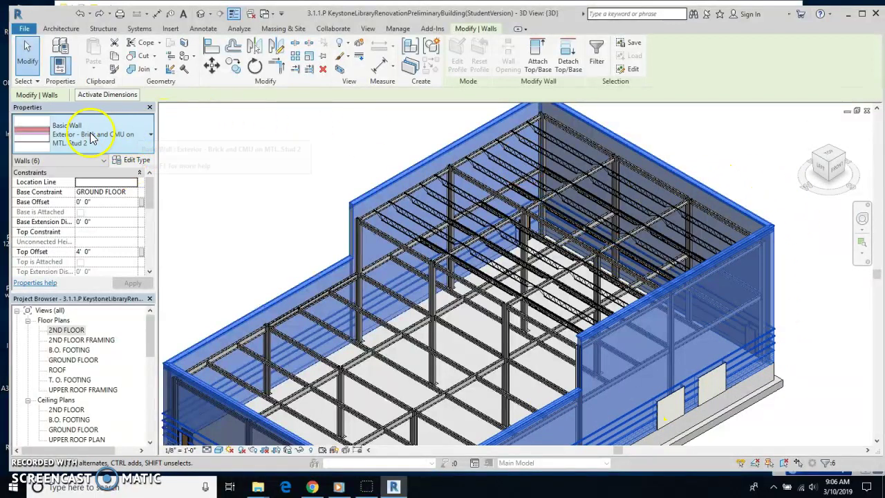
{"action": "left_click", "coordinate": [151, 135]}
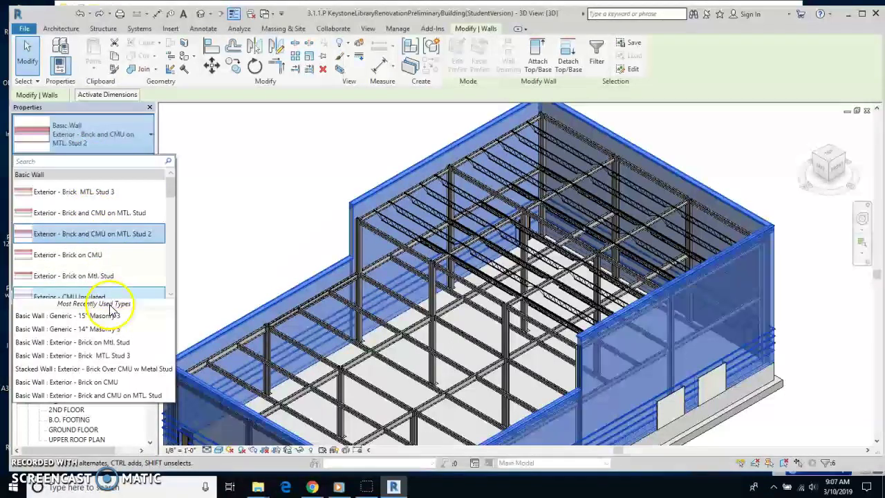
- Switch the walls to Exterior - Brick on CMU, removing constraints and deleting non-parallel dimensions
{"action": "scroll", "coordinate": [73, 251], "scroll_direction": "down", "scroll_amount": 1}
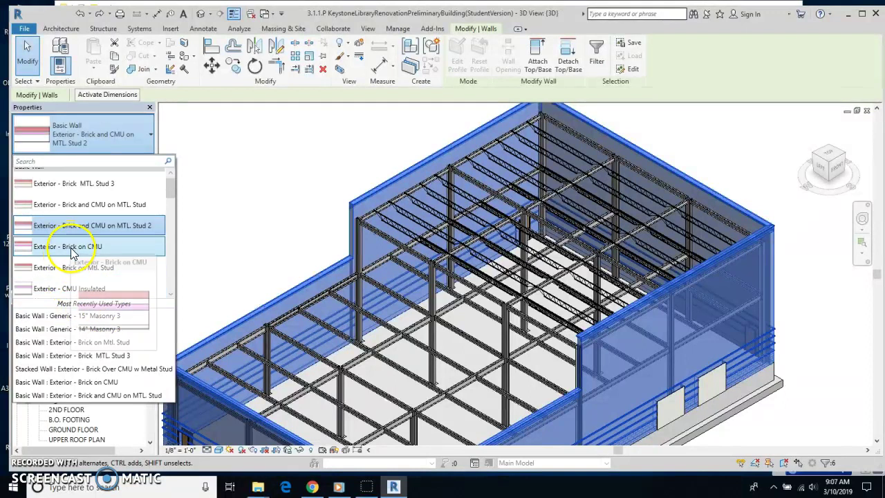
{"action": "left_click", "coordinate": [73, 249]}
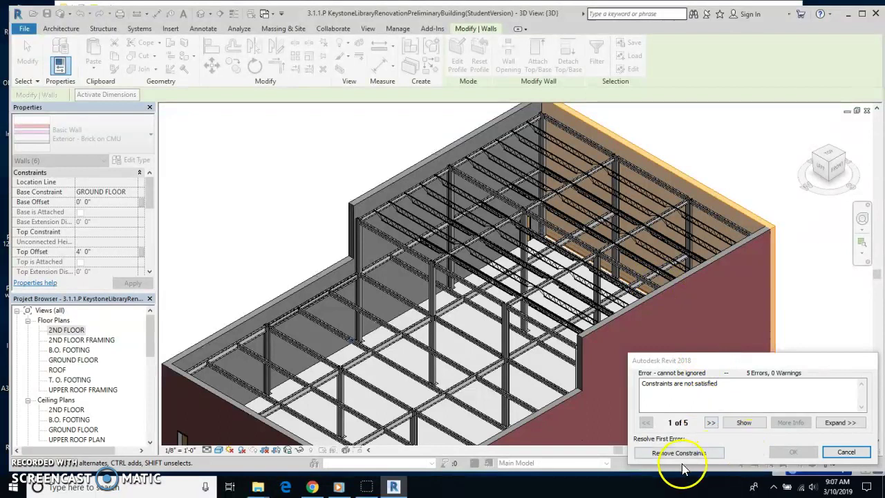
{"action": "left_click", "coordinate": [682, 454]}
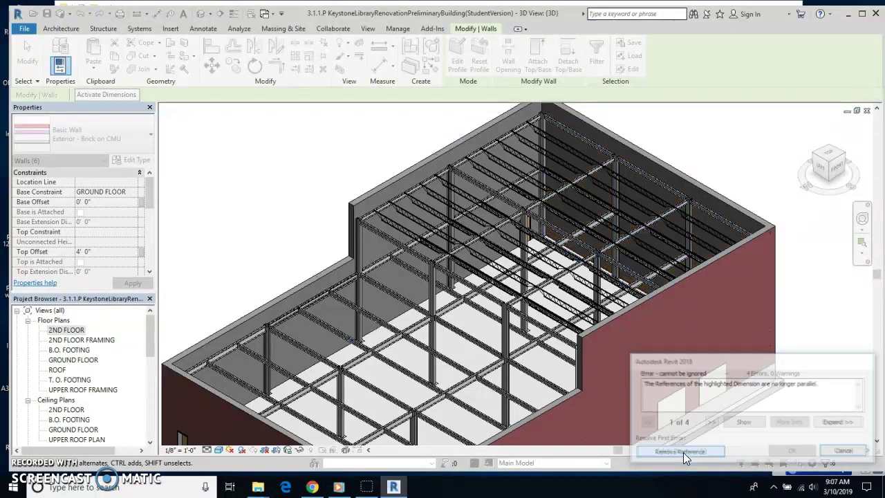
{"action": "left_click", "coordinate": [680, 453]}
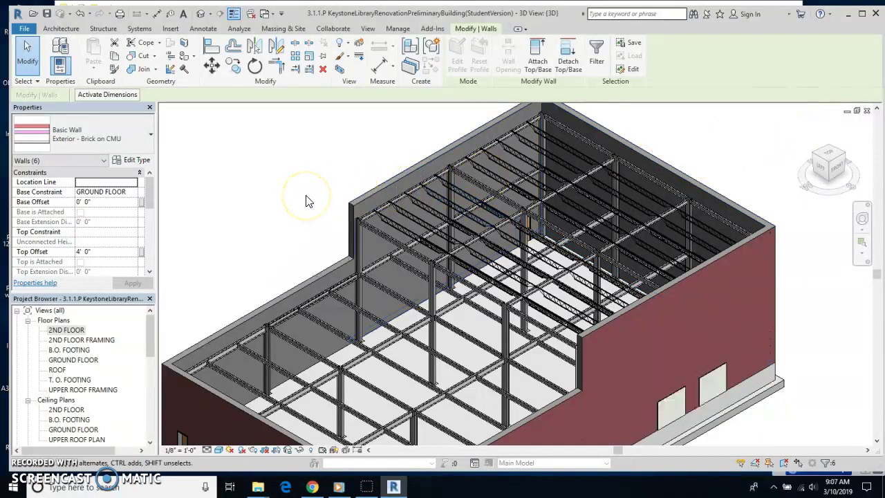
{"action": "scroll", "coordinate": [308, 201], "scroll_direction": "down", "scroll_amount": 2}
- Clear the wall selection and pick the 2ND FLOOR plan in the Project Browser
{"action": "left_click", "coordinate": [285, 199]}
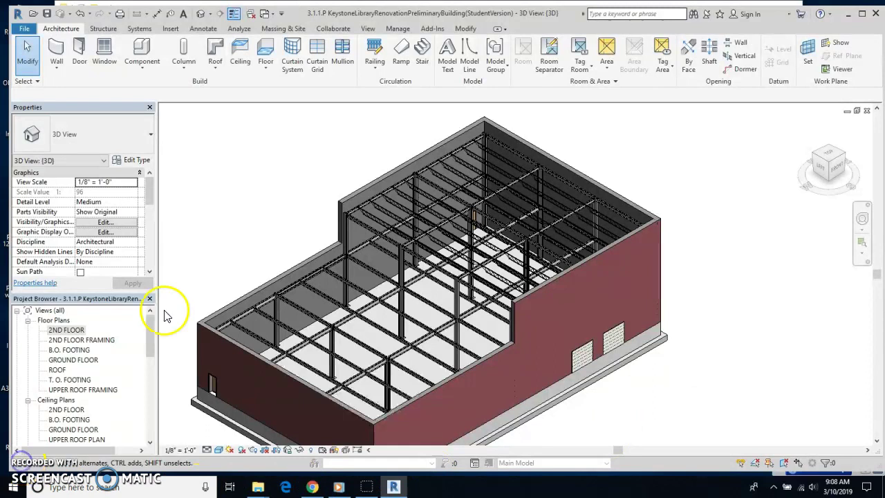
{"action": "left_click", "coordinate": [59, 332]}
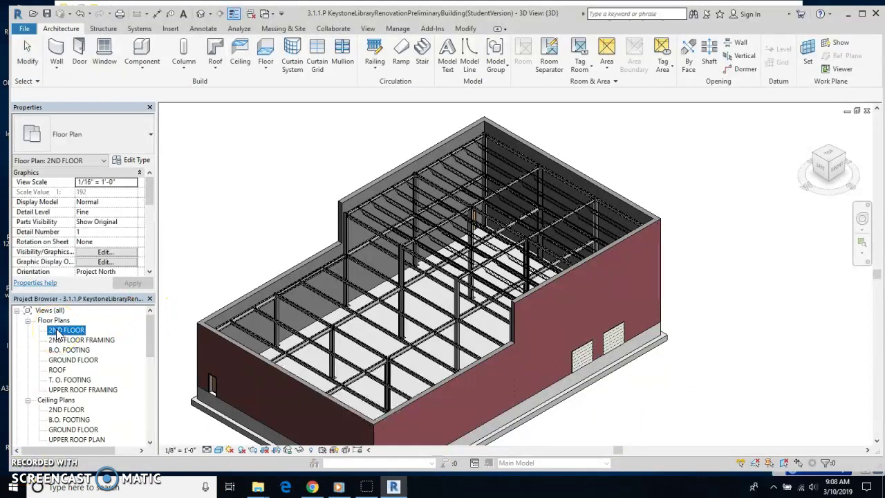
- Open the 2ND FLOOR plan, zoom in on its top exterior wall, and start a new wall
{"action": "double_click", "coordinate": [60, 333]}
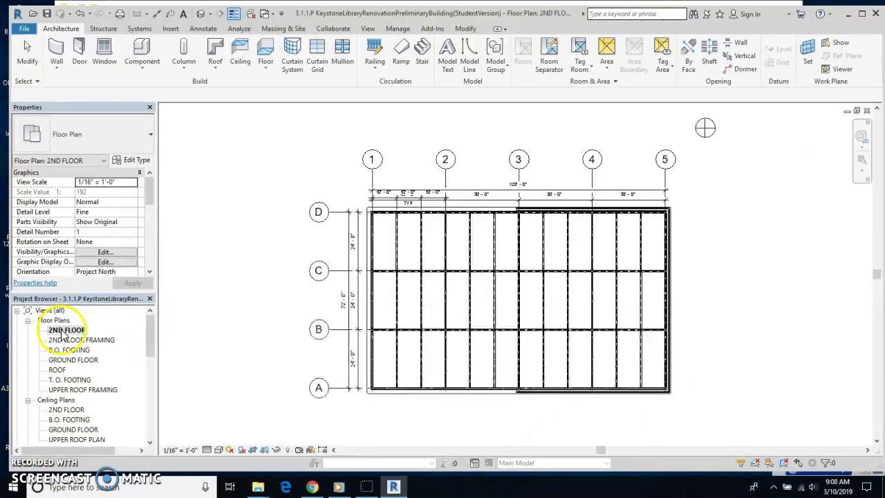
{"action": "scroll", "coordinate": [526, 215], "scroll_direction": "up", "scroll_amount": 2}
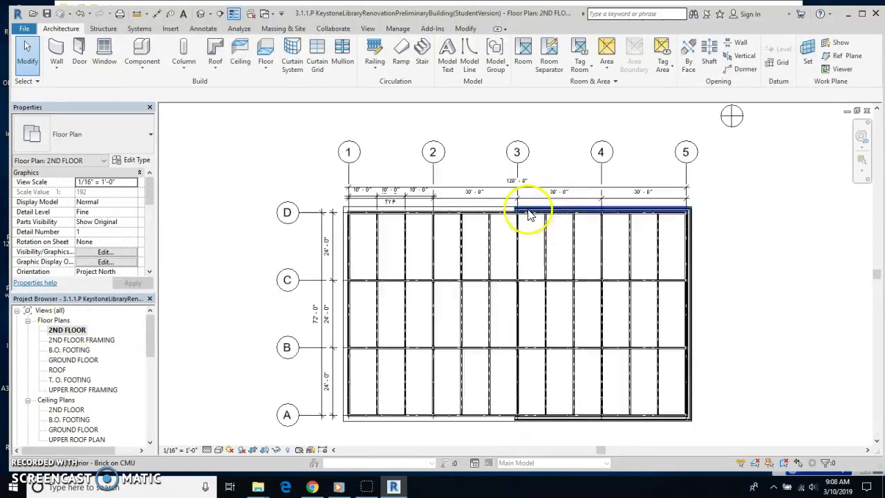
{"action": "scroll", "coordinate": [529, 216], "scroll_direction": "up", "scroll_amount": 4}
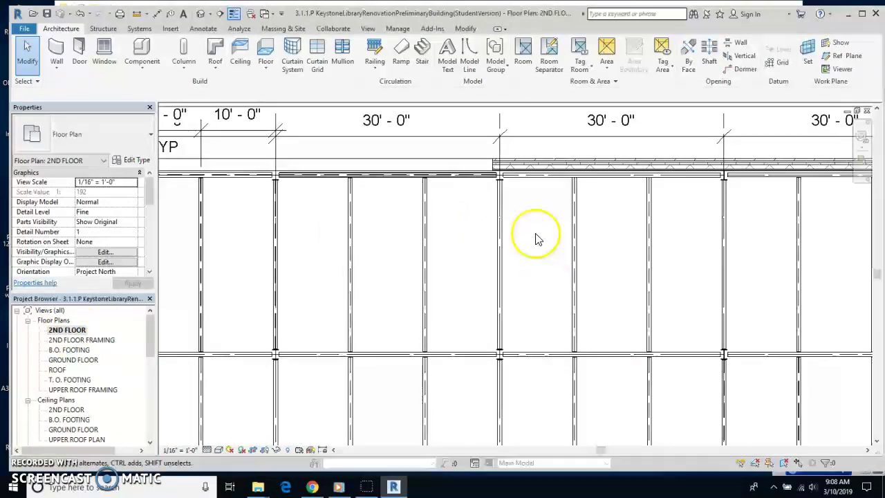
{"action": "middle_click_drag", "start_coordinate": [537, 243], "coordinate": [537, 330]}
{"action": "scroll", "coordinate": [525, 320], "scroll_direction": "up", "scroll_amount": 1}
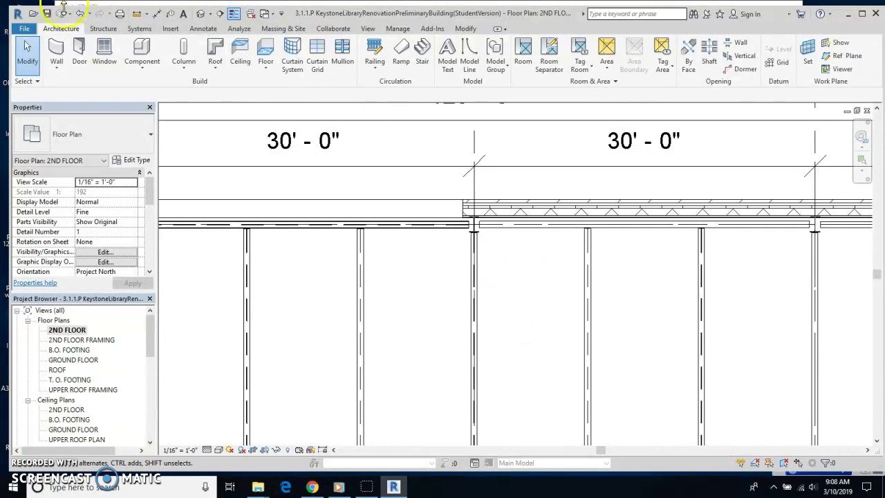
{"action": "left_click", "coordinate": [57, 52]}
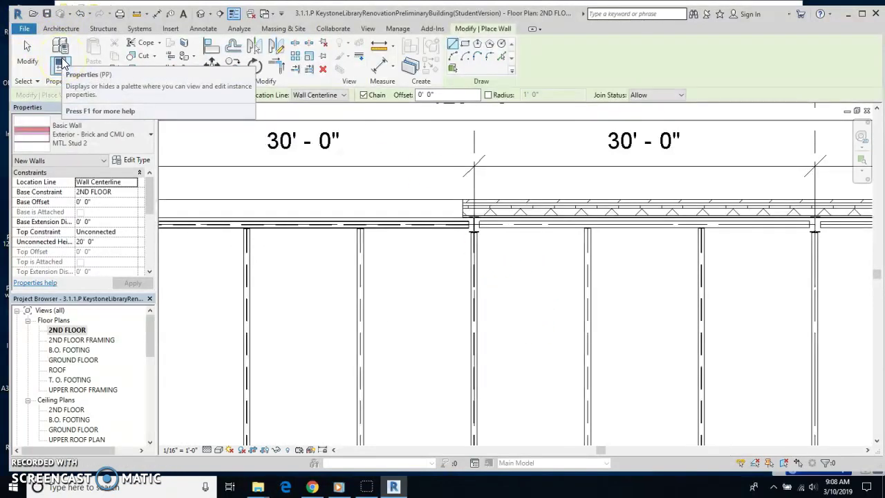
- Set the wall type to Exterior - Brick on CMU and start at the existing wall's endpoint
{"action": "left_click", "coordinate": [148, 135]}
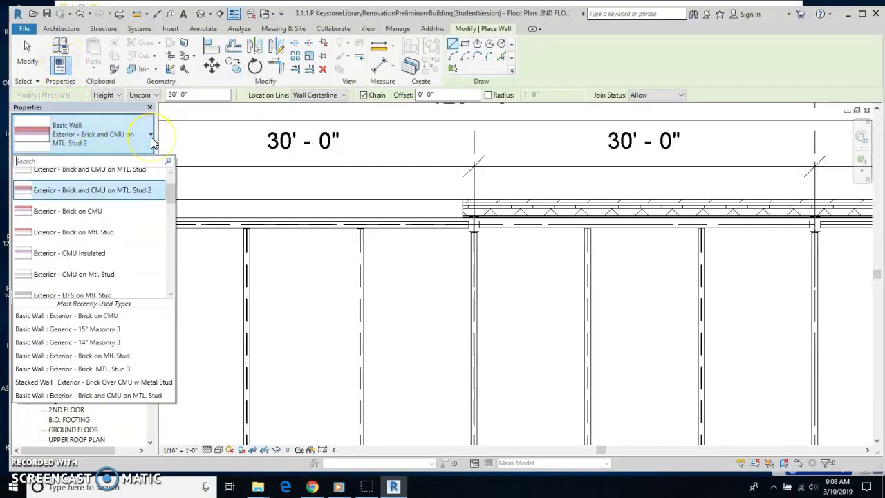
{"action": "left_click", "coordinate": [79, 216]}
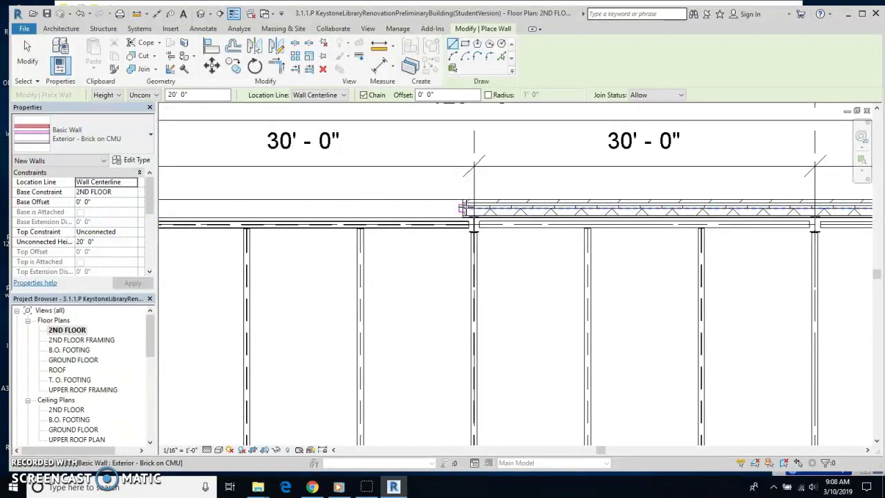
{"action": "left_click", "coordinate": [466, 207]}
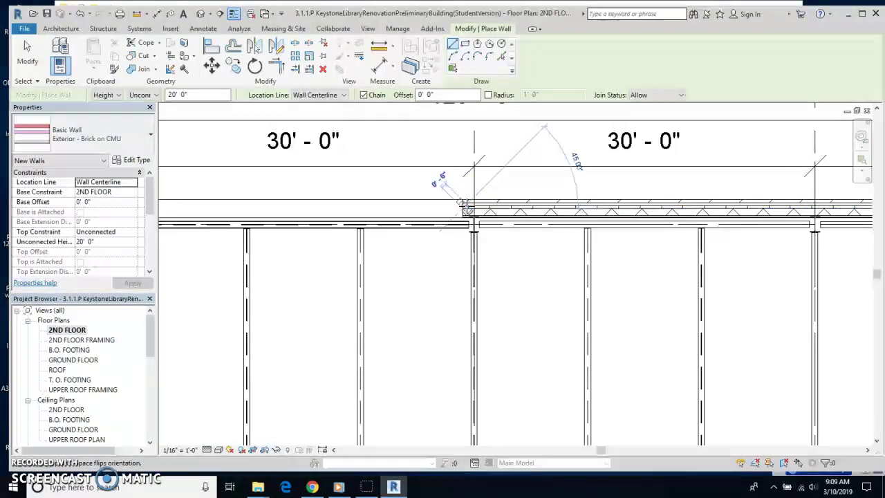
- Run the wall down to the lower column line and end it there
{"action": "scroll", "coordinate": [470, 300], "scroll_direction": "down", "scroll_amount": 1}
{"action": "scroll", "coordinate": [470, 302], "scroll_direction": "down", "scroll_amount": 3}
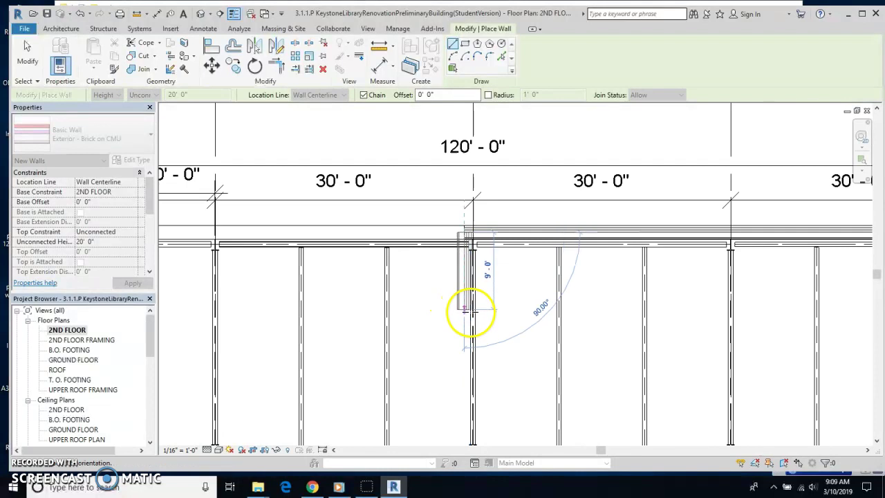
{"action": "middle_click_drag", "start_coordinate": [484, 405], "coordinate": [473, 243]}
{"action": "scroll", "coordinate": [455, 159], "scroll_direction": "up", "scroll_amount": 2}
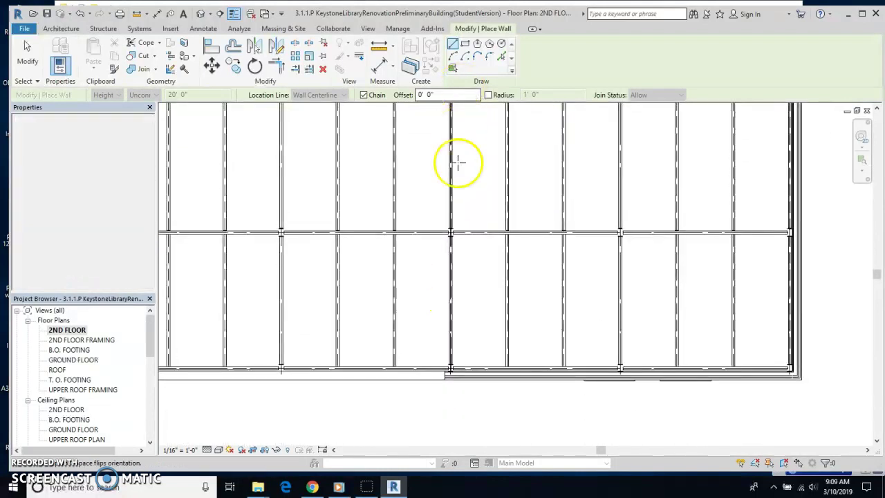
{"action": "scroll", "coordinate": [445, 371], "scroll_direction": "up", "scroll_amount": 2}
{"action": "scroll", "coordinate": [446, 384], "scroll_direction": "up", "scroll_amount": 2}
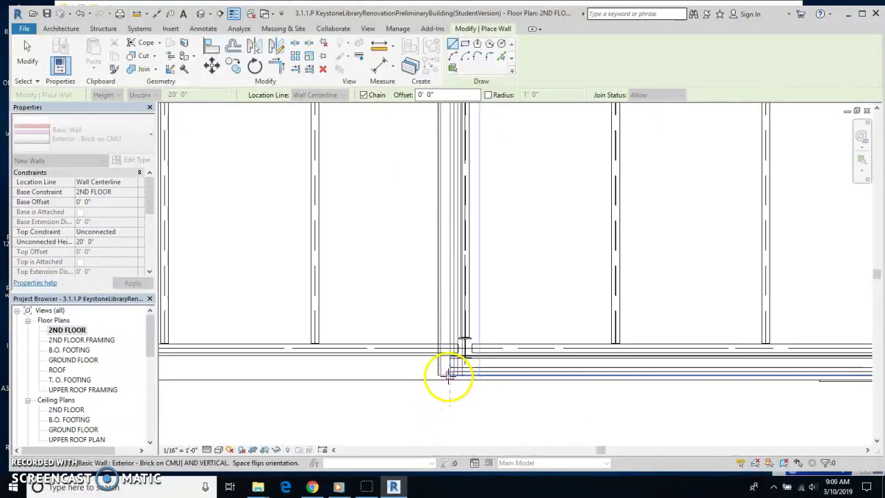
{"action": "left_click", "coordinate": [450, 363]}
{"action": "key", "text": "Escape"}
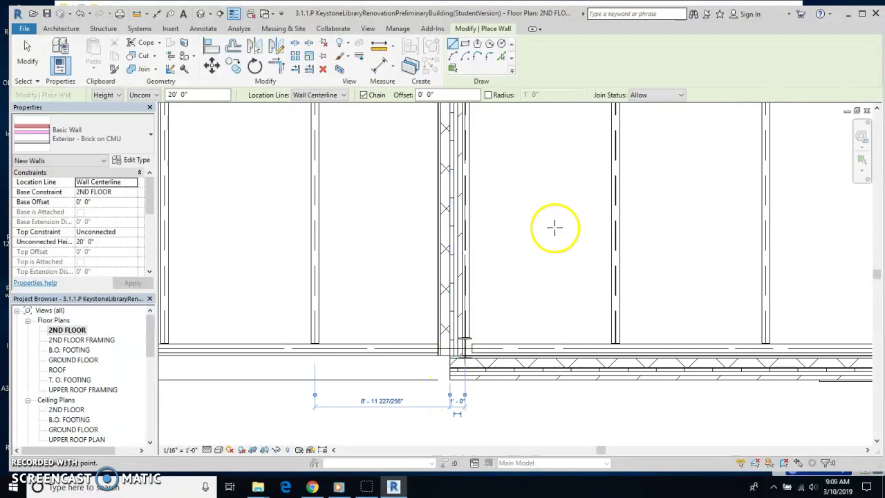
- Open the Default 3D View and rotate it to another corner
{"action": "left_click", "coordinate": [211, 15]}
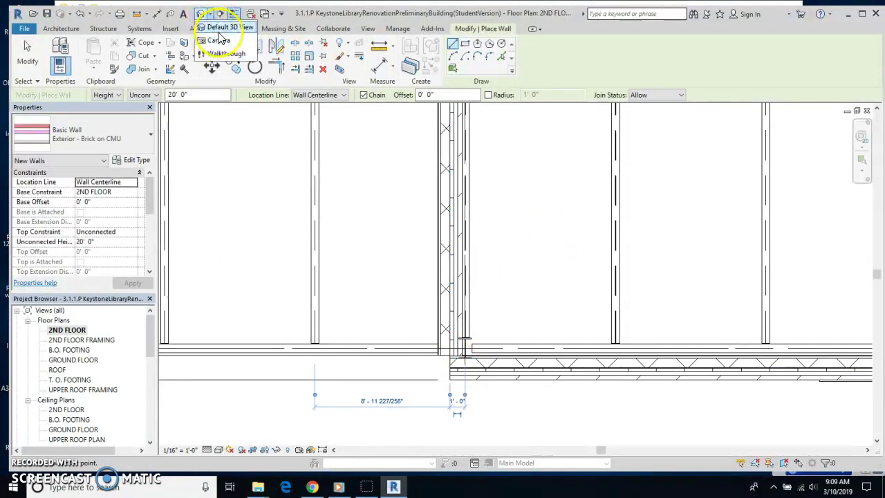
{"action": "left_click", "coordinate": [220, 26]}
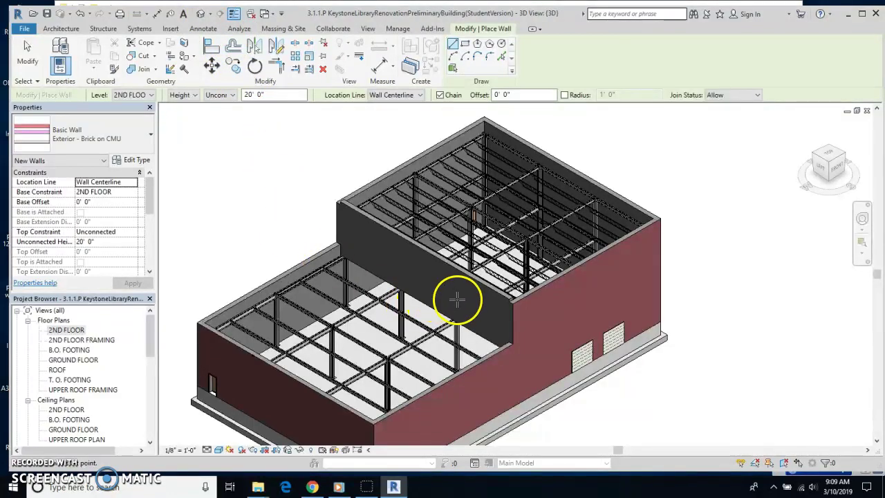
{"action": "left_click", "coordinate": [847, 157]}
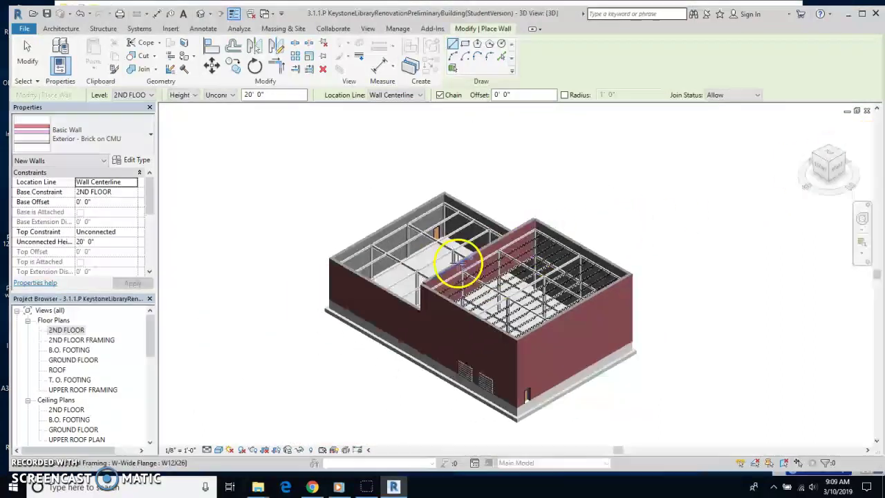
{"action": "scroll", "coordinate": [508, 239], "scroll_direction": "up", "scroll_amount": 4}
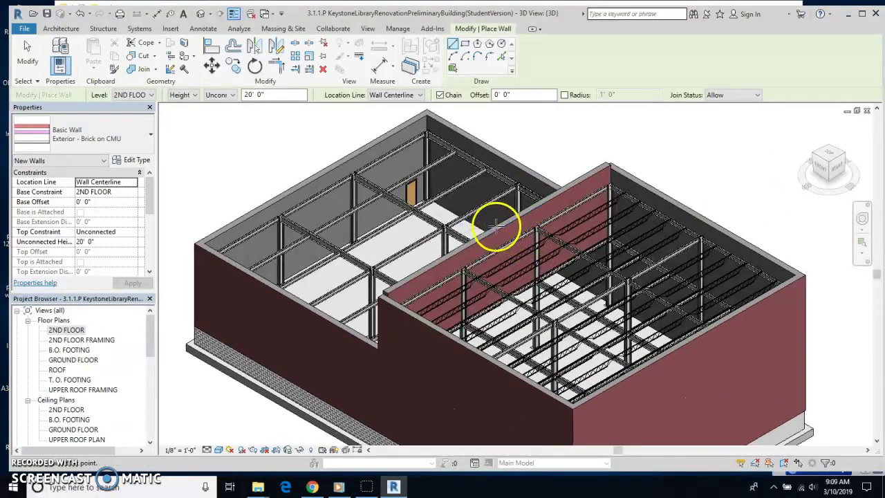
- Flip the new brick wall's orientation outward, then view the model from the opposite corner
{"action": "key", "text": "Escape"}
{"action": "key", "text": "Escape"}
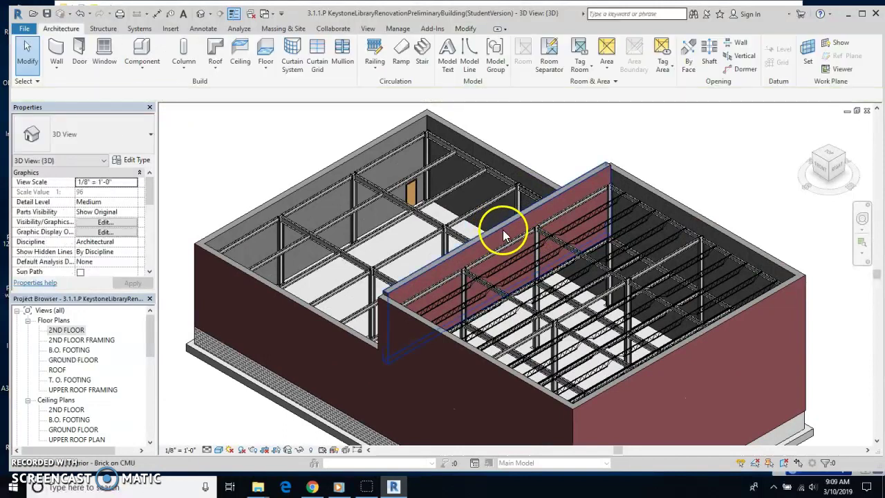
{"action": "left_click", "coordinate": [505, 226]}
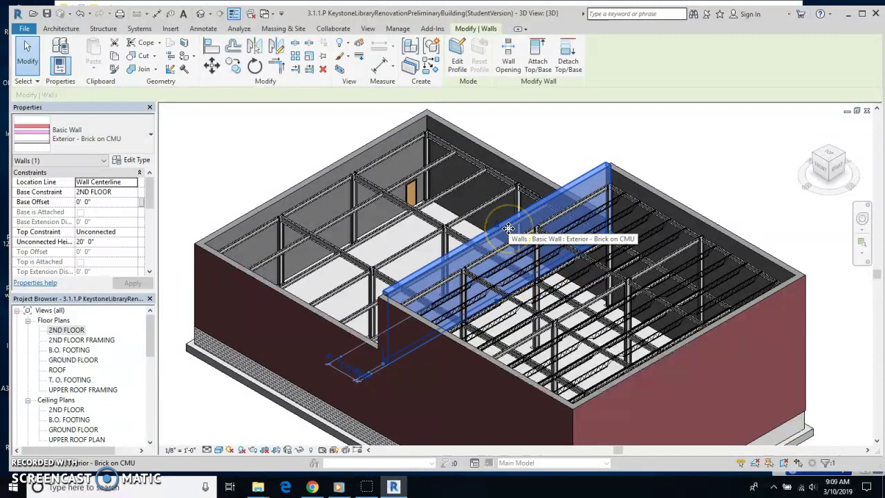
{"action": "right_click", "coordinate": [508, 228]}
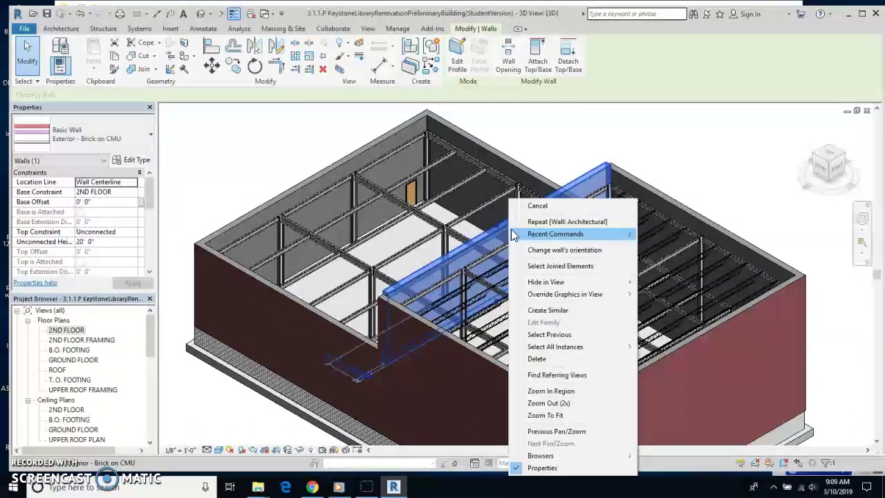
{"action": "left_click", "coordinate": [533, 239]}
{"action": "left_click", "coordinate": [544, 250]}
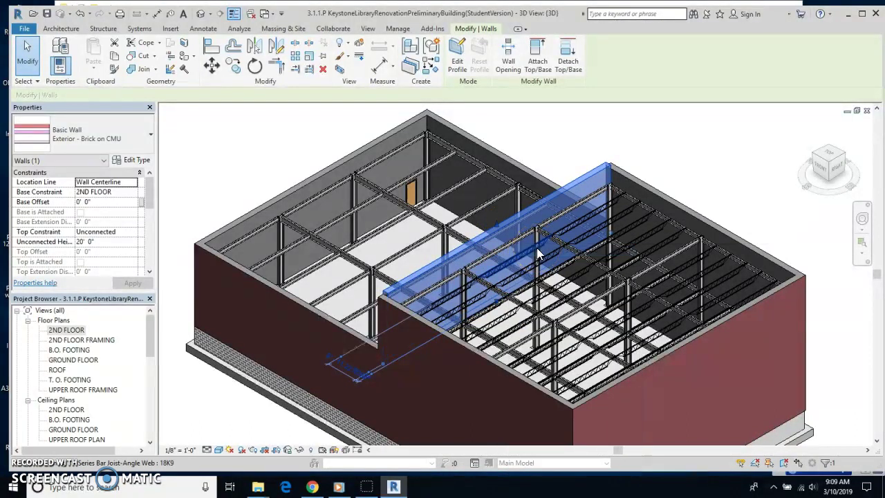
{"action": "left_click", "coordinate": [760, 181]}
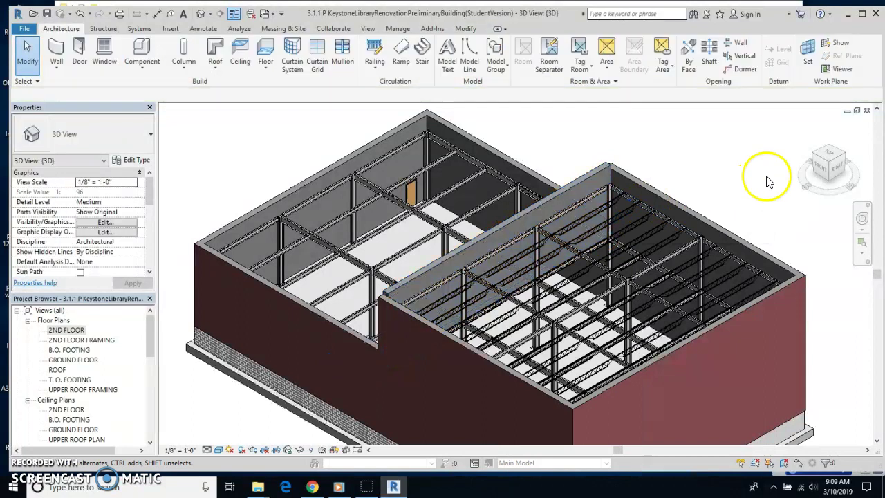
{"action": "left_click", "coordinate": [814, 155]}
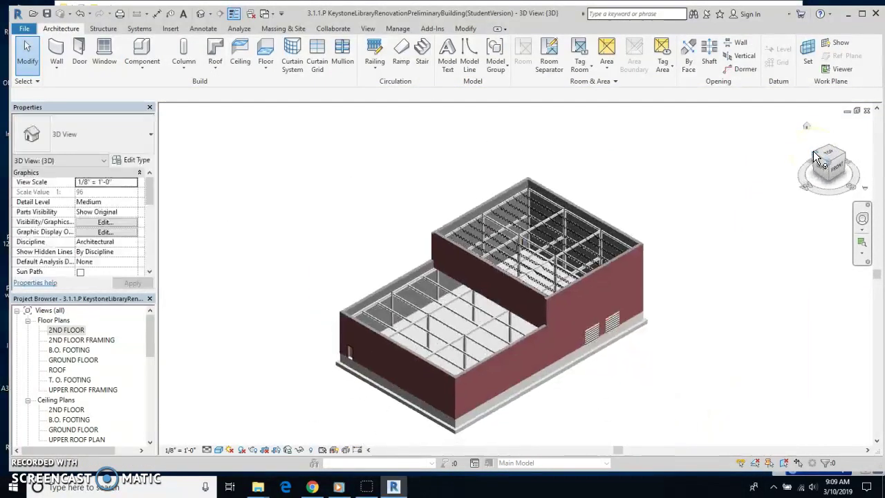
- Orbit and zoom toward the new wall beside the upper-roof block, then scroll Properties down
{"action": "middle_click_drag", "start_coordinate": [384, 273], "coordinate": [513, 256], "text": "shift"}
{"action": "scroll", "coordinate": [513, 263], "scroll_direction": "up", "scroll_amount": 5}
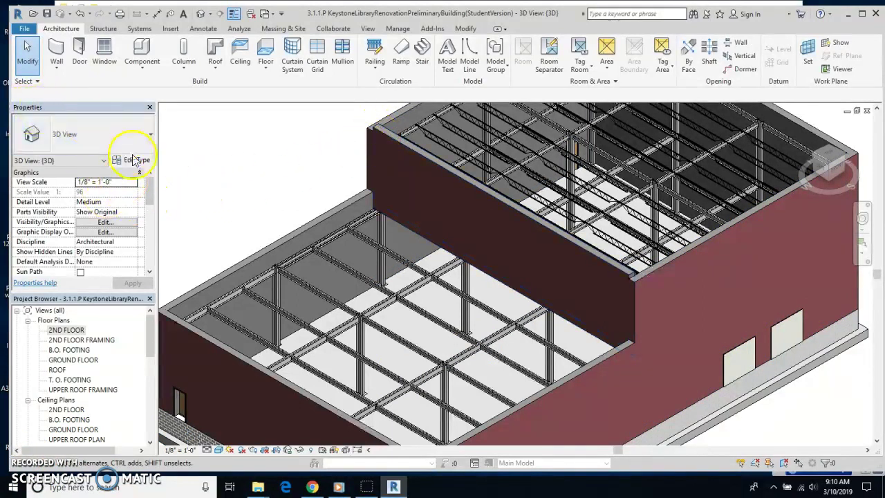
{"action": "mouse_move", "coordinate": [148, 188]}
{"action": "left_mouse_down"}
{"action": "mouse_move", "coordinate": [152, 257]}
{"action": "mouse_move", "coordinate": [154, 203]}
{"action": "left_mouse_up"}
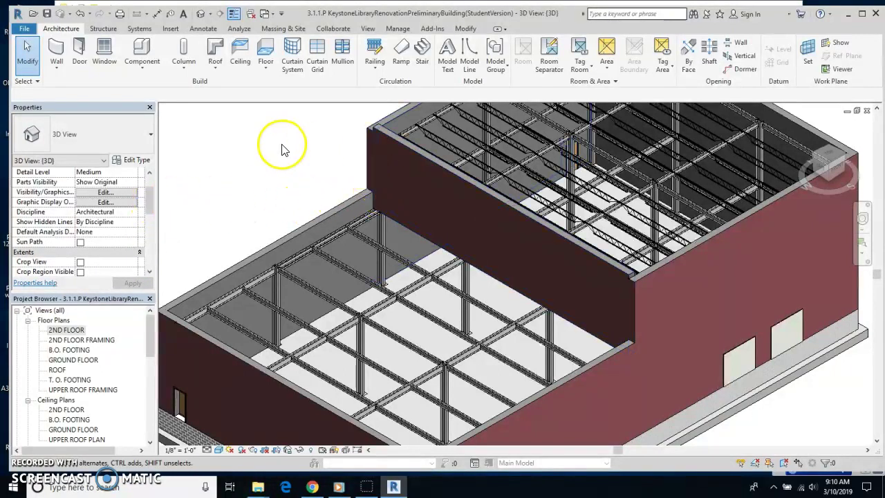
- Set the brick wall's Top Constraint to Up to level: UPPER ROOF, making it 15' tall
{"action": "left_click", "coordinate": [444, 178]}
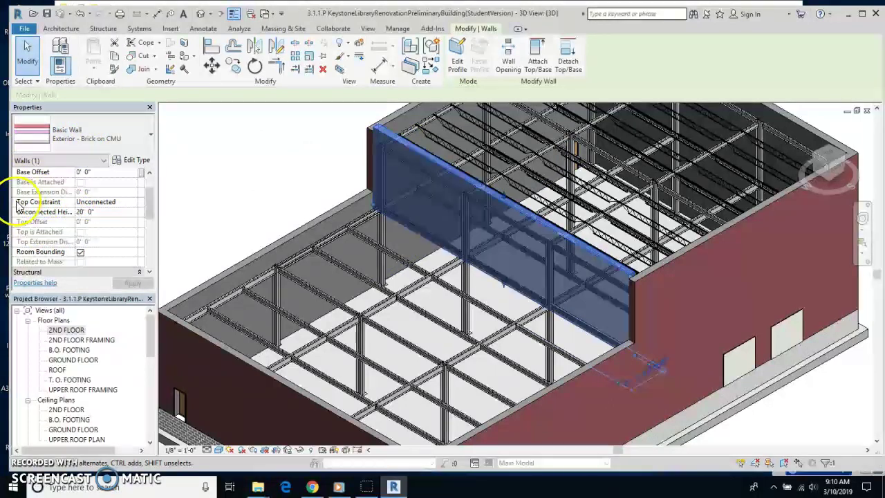
{"action": "left_click", "coordinate": [111, 205]}
{"action": "left_click", "coordinate": [133, 202]}
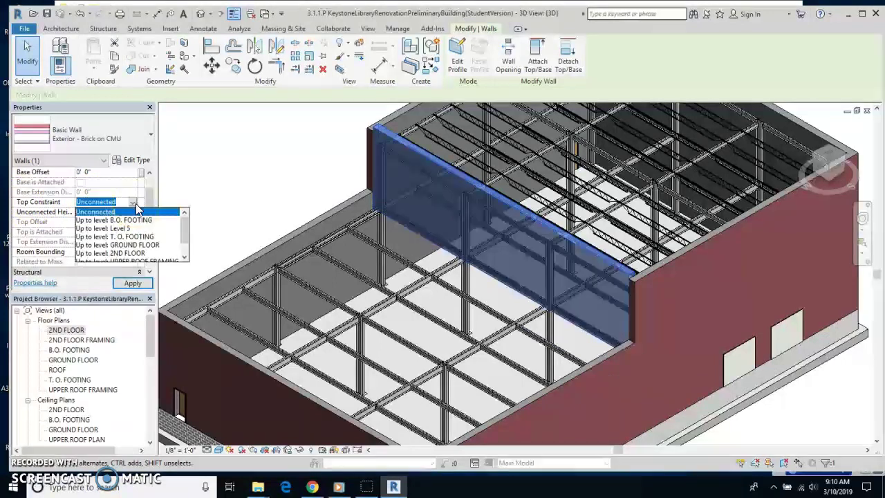
{"action": "left_click", "coordinate": [186, 239]}
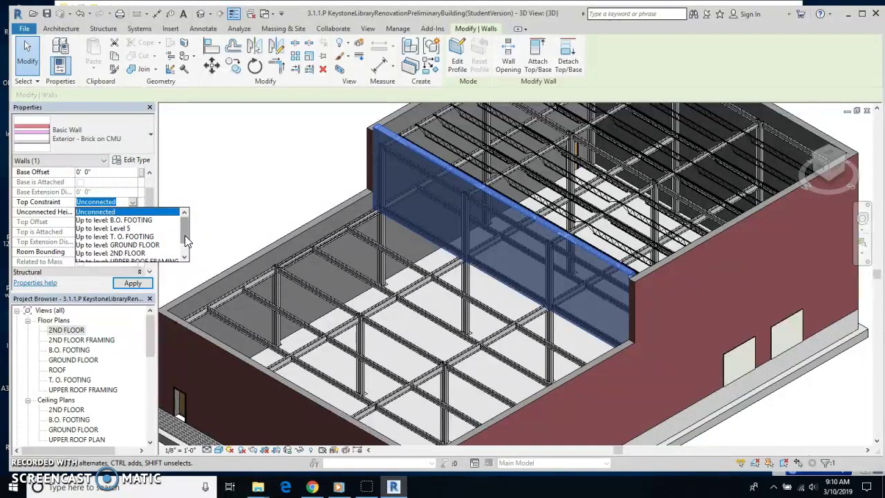
{"action": "left_click_drag", "start_coordinate": [185, 240], "coordinate": [184, 250]}
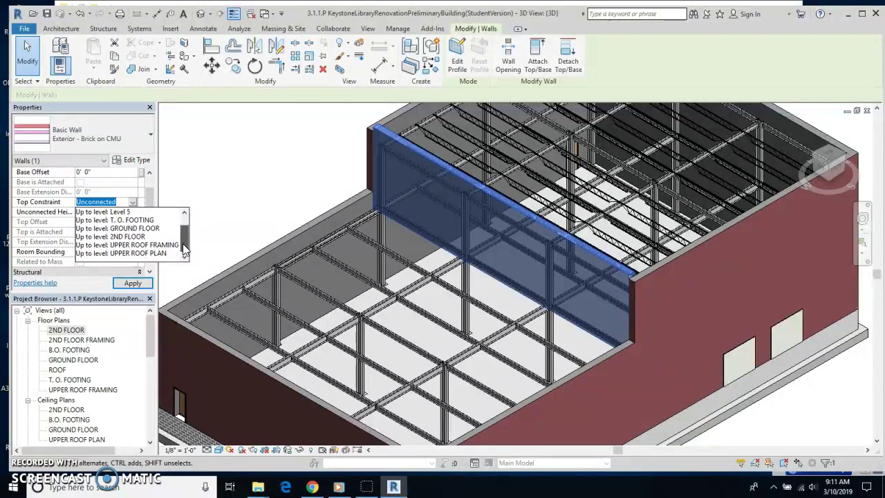
{"action": "left_click", "coordinate": [134, 251]}
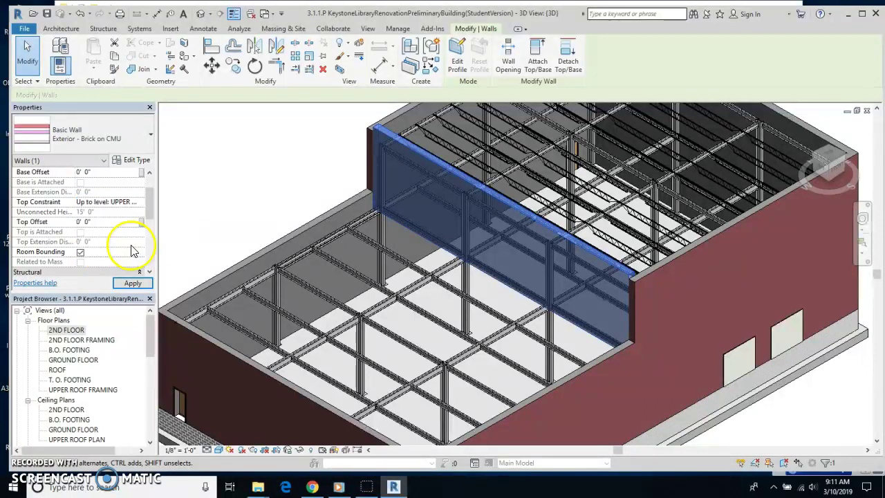
{"action": "left_click", "coordinate": [132, 285]}
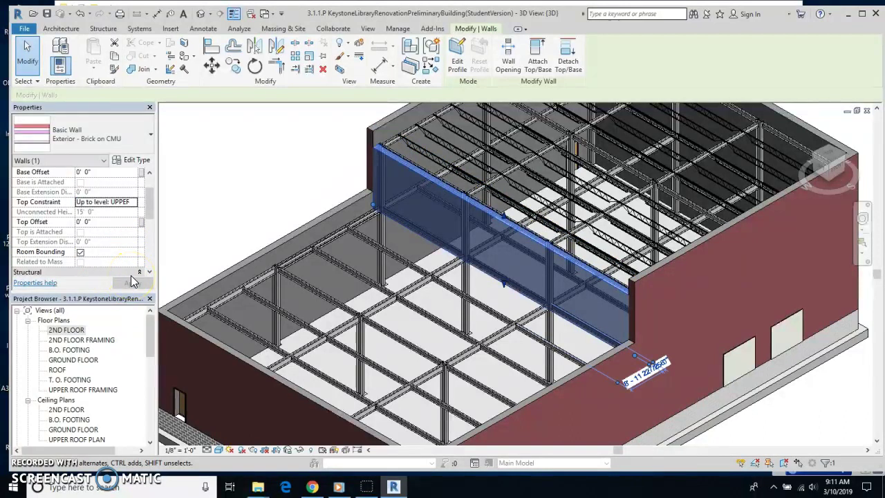
- Give the wall a 4' 0" Top Offset so it reaches the 19' parapet height
{"action": "left_click", "coordinate": [224, 206]}
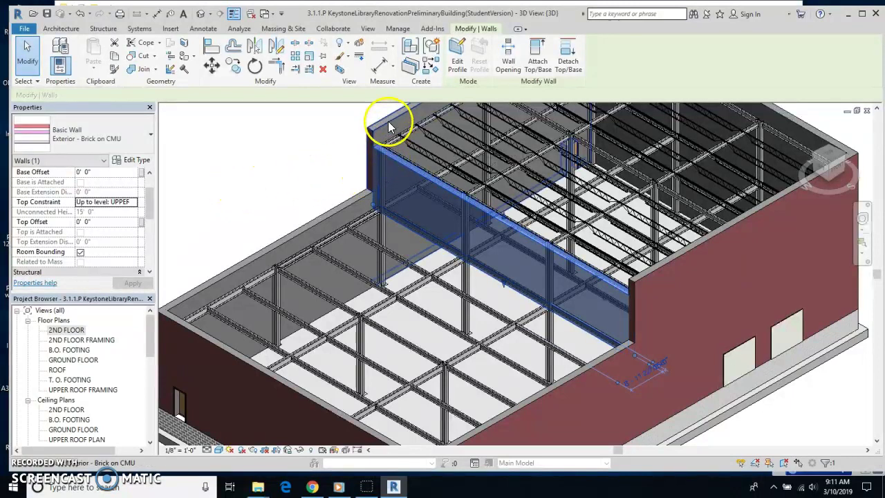
{"action": "mouse_move", "coordinate": [152, 209]}
{"action": "left_mouse_down"}
{"action": "mouse_move", "coordinate": [150, 256]}
{"action": "mouse_move", "coordinate": [152, 214]}
{"action": "left_mouse_up"}
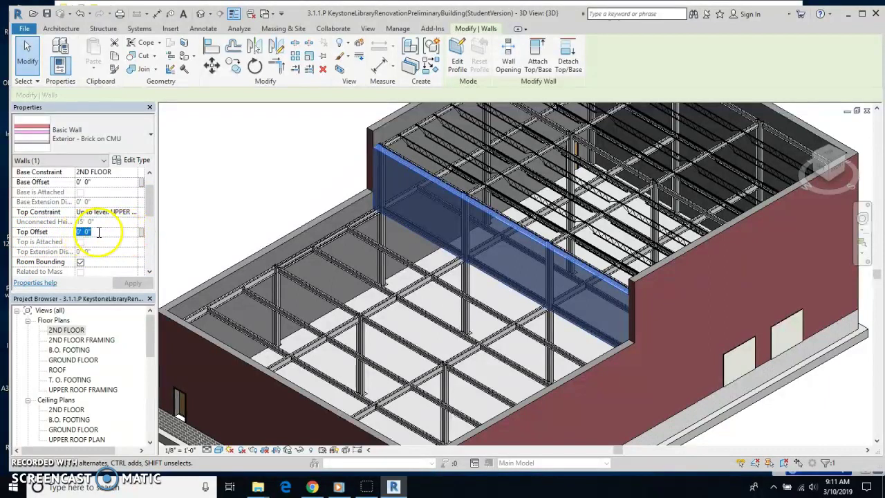
{"action": "type", "text": "4"}
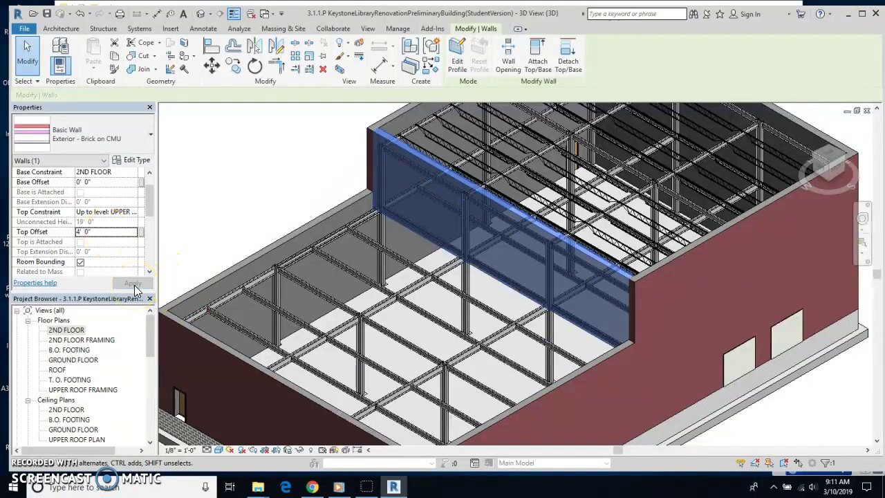
{"action": "left_click", "coordinate": [293, 180]}
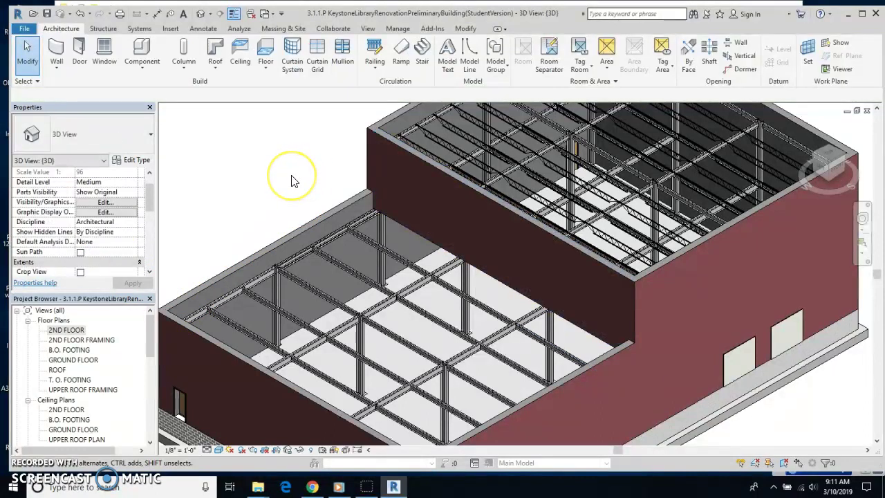